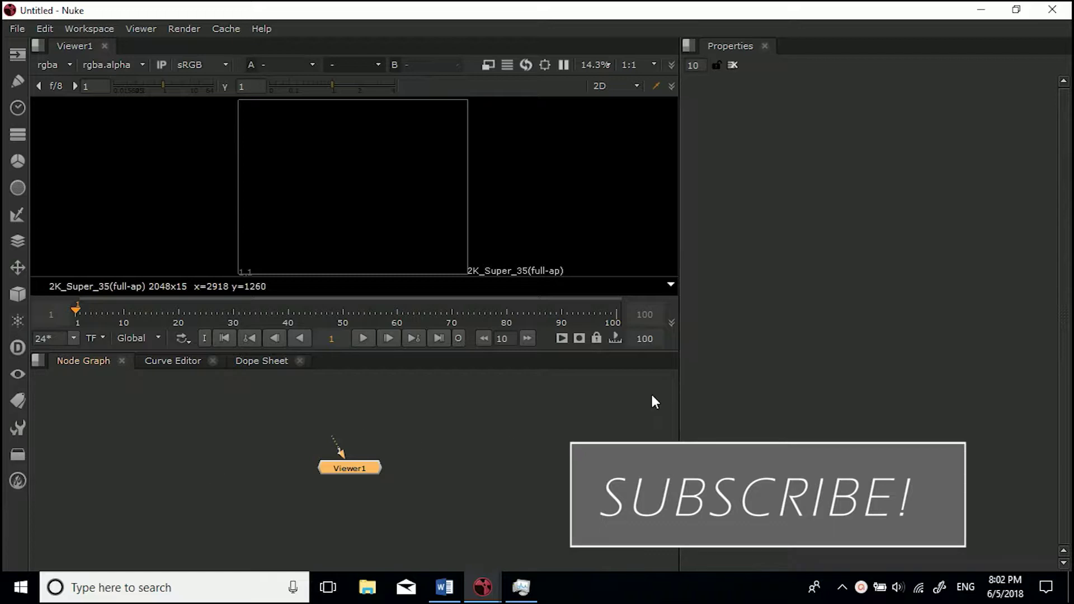
# Step: Pan the node graph and bring up the Read File(s) browser with R
pyautogui.moveTo(436, 418); pyautogui.dragTo(425, 440, button='middle')
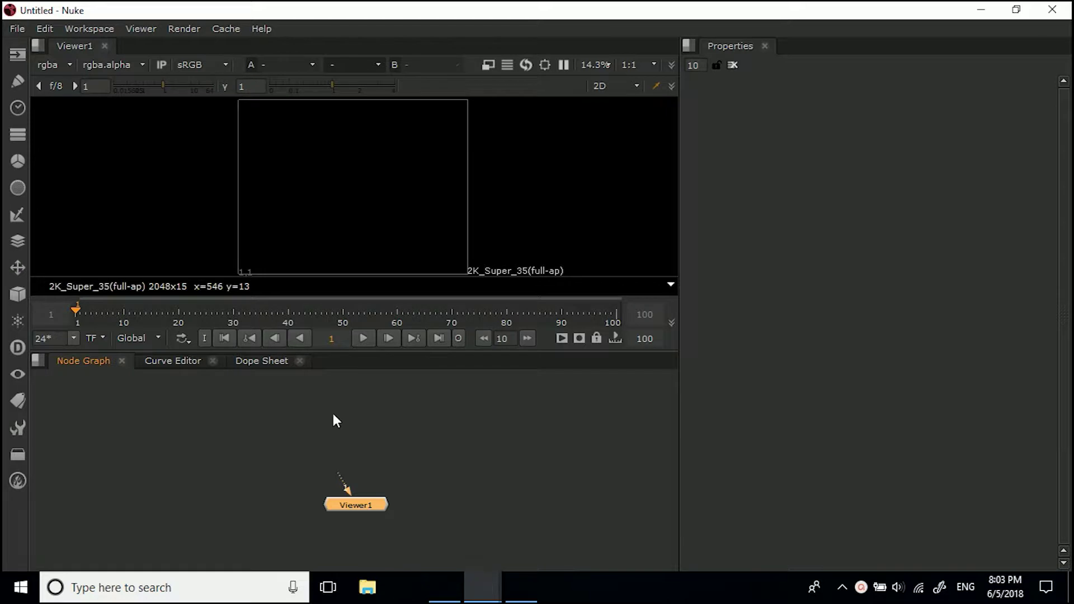
pyautogui.press('r')
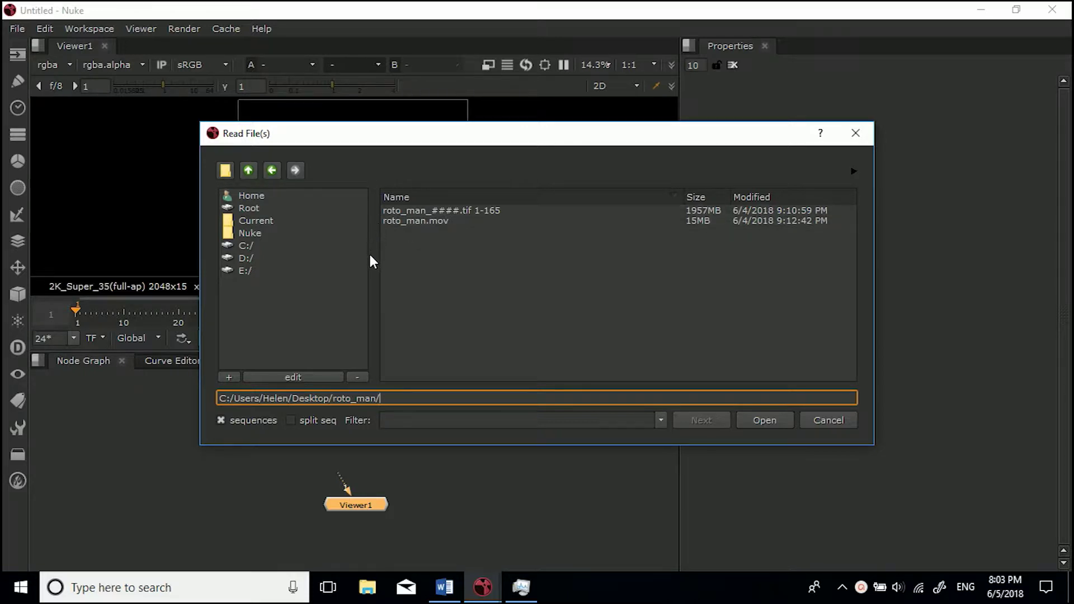
# Step: Browse from roto_man to Desktop/man_roto and select the man_roto_####.tif 1-214 sequence
pyautogui.click(435, 212)
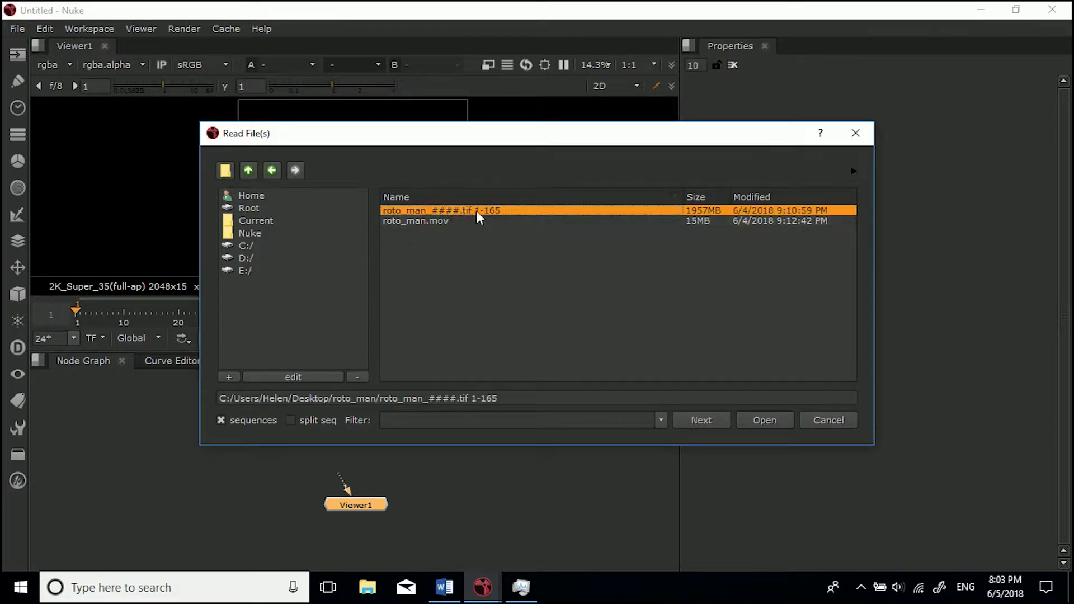
pyautogui.click(248, 169)
pyautogui.scroll(-3, 495, 316)
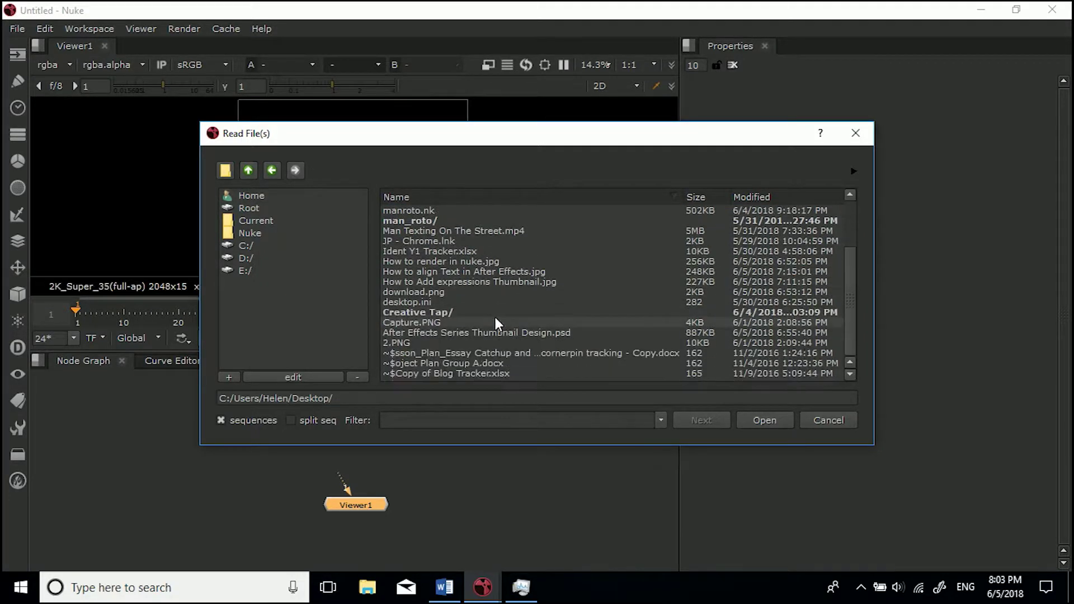
pyautogui.doubleClick(421, 224)
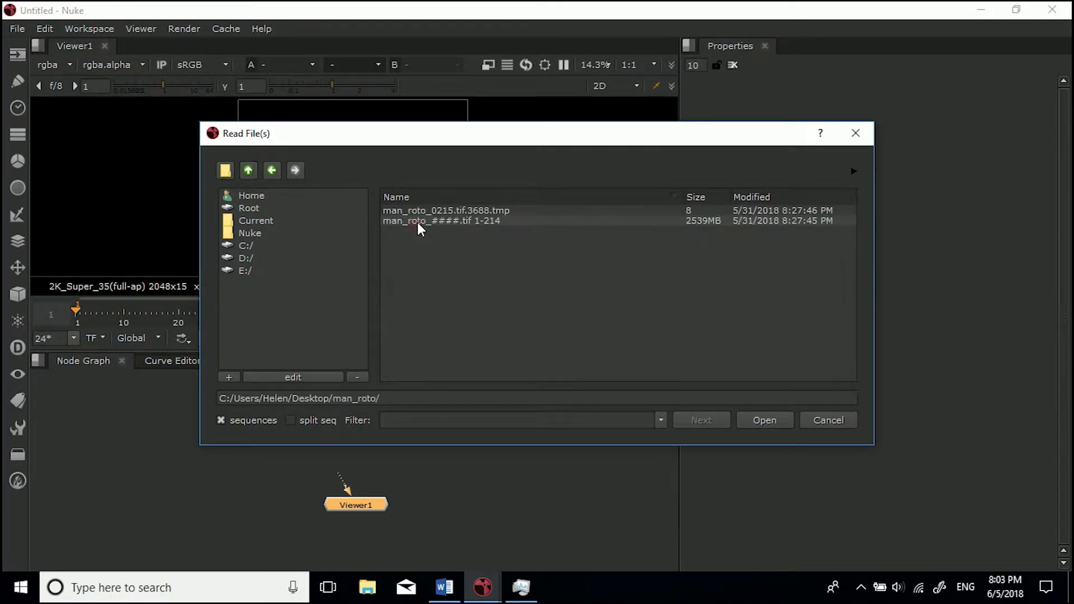
pyautogui.click(476, 221)
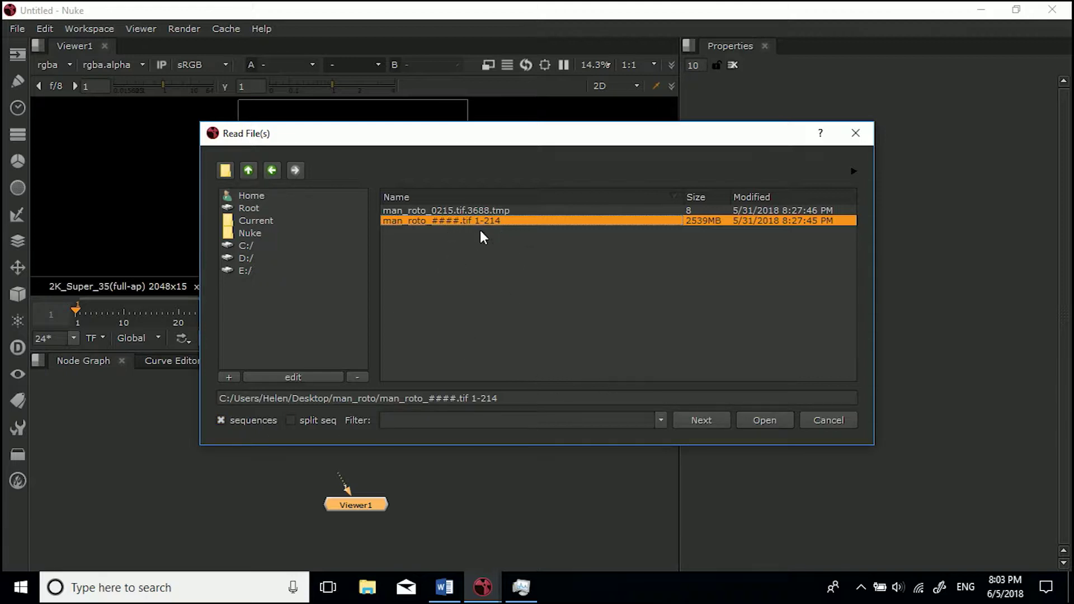
pyautogui.click(221, 421)
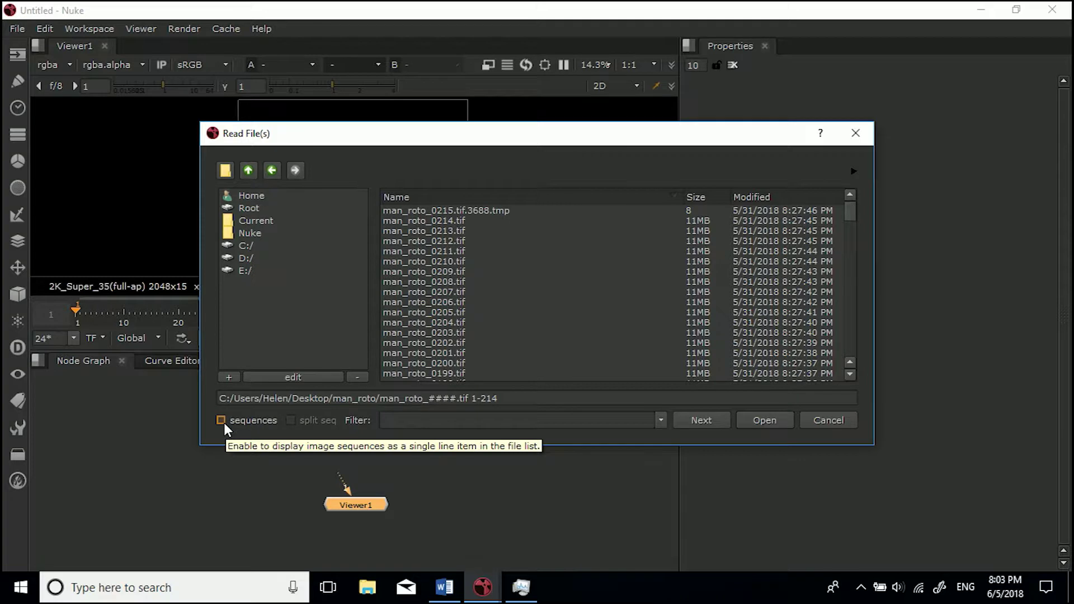
pyautogui.click(223, 421)
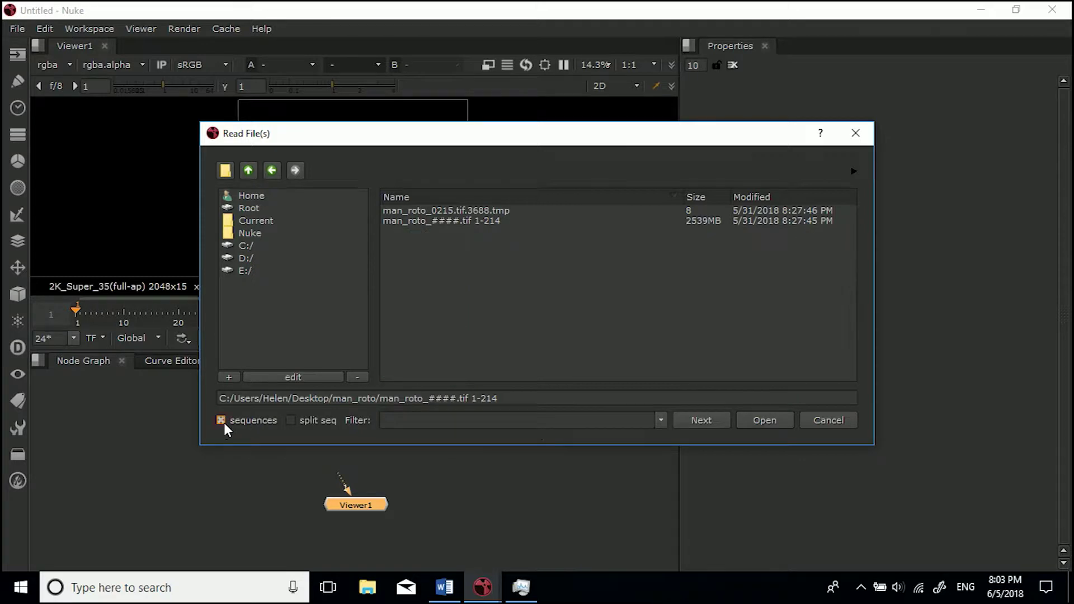
pyautogui.click(430, 221)
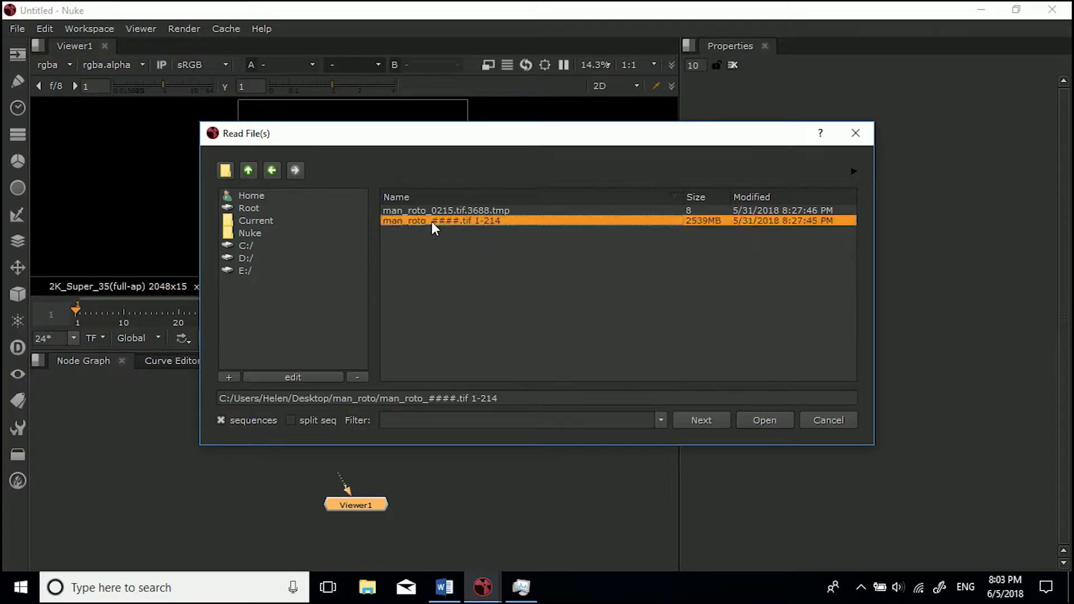
# Step: Load the sequence as Read1, reposition it, and disconnect it from the viewer
pyautogui.click(757, 419)
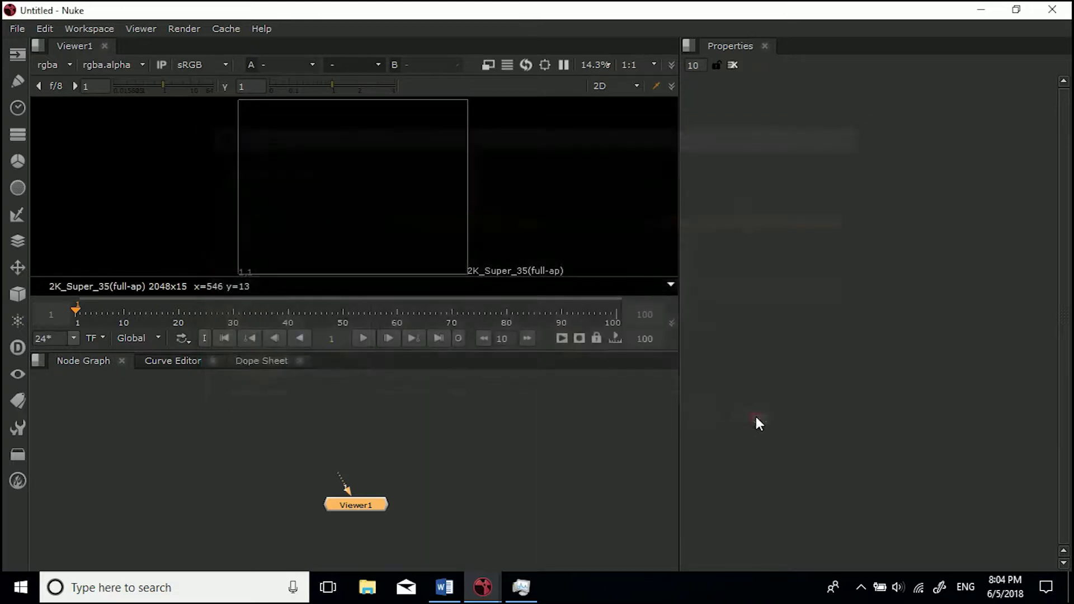
pyautogui.moveTo(440, 445); pyautogui.dragTo(360, 424)
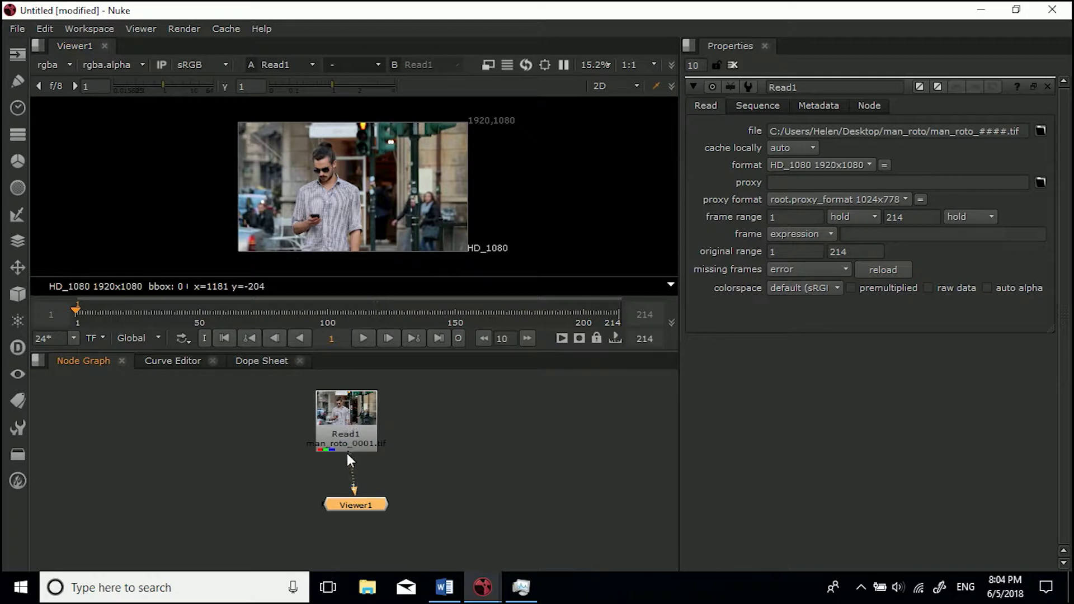
pyautogui.moveTo(346, 453); pyautogui.dragTo(355, 475)
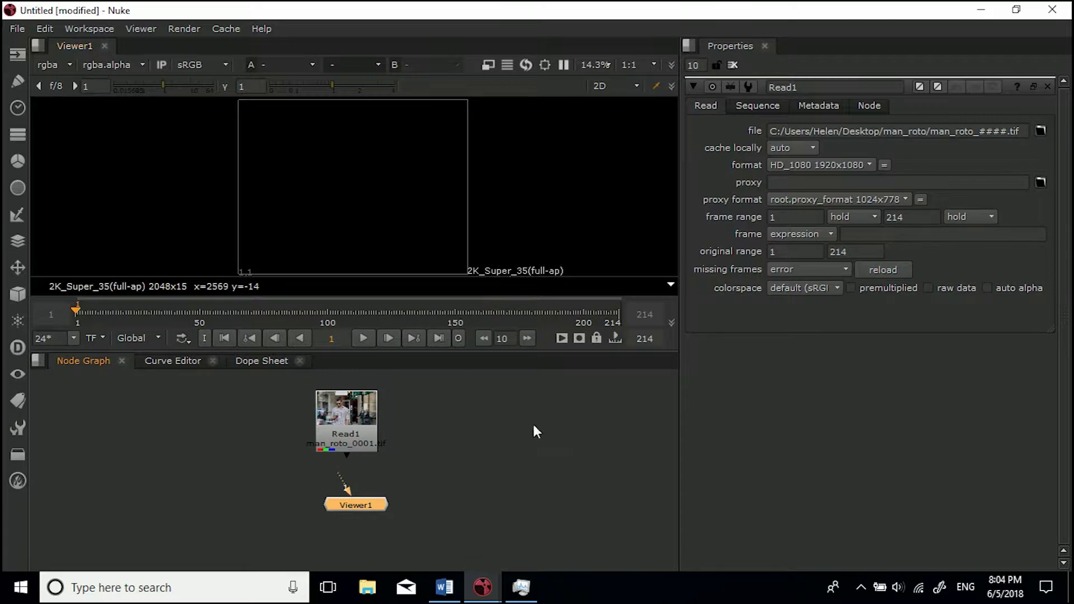
# Step: Limit open property panels to 2 and bring up Read1's properties
pyautogui.click(694, 65)
pyautogui.press('BackSpace')
pyautogui.press('BackSpace')
pyautogui.write('2')
pyautogui.click(556, 403)
pyautogui.doubleClick(358, 428)
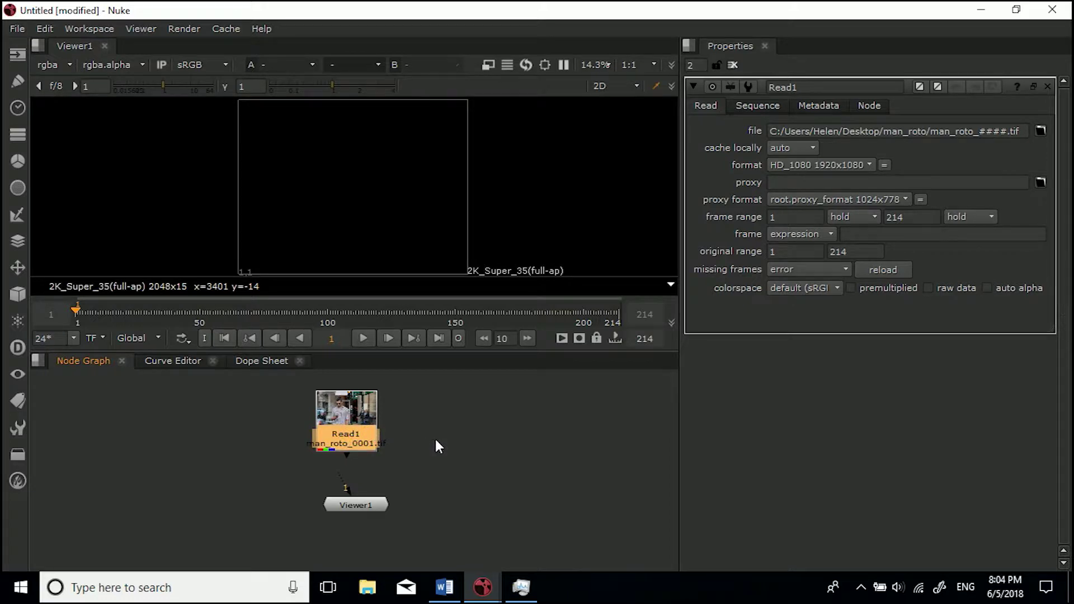
# Step: Set the project's full size format to HD_1080 in Project Settings
pyautogui.press('s')
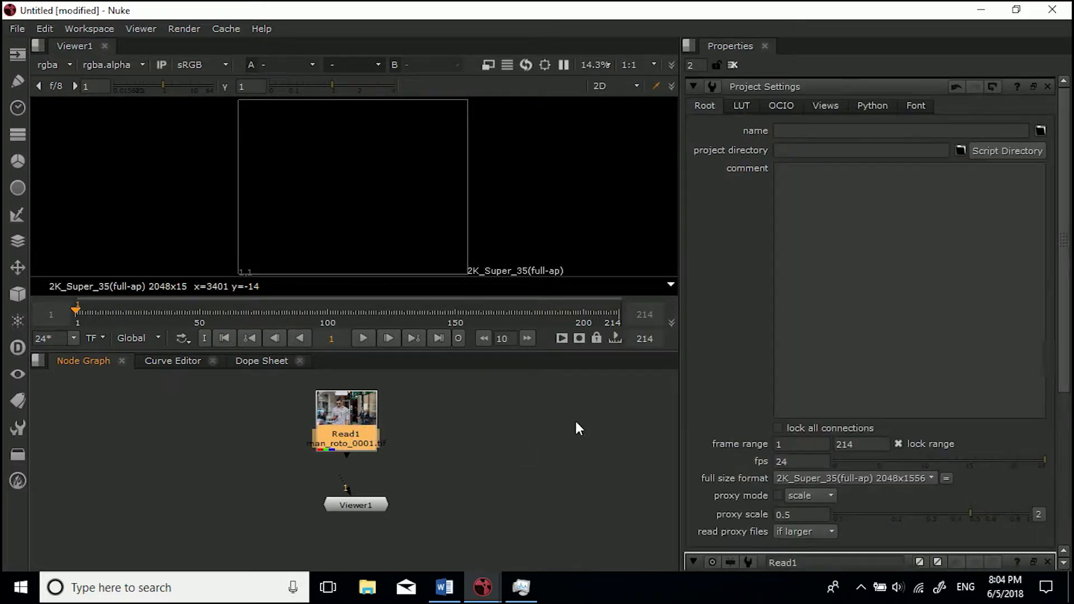
pyautogui.scroll(-5, 739, 375)
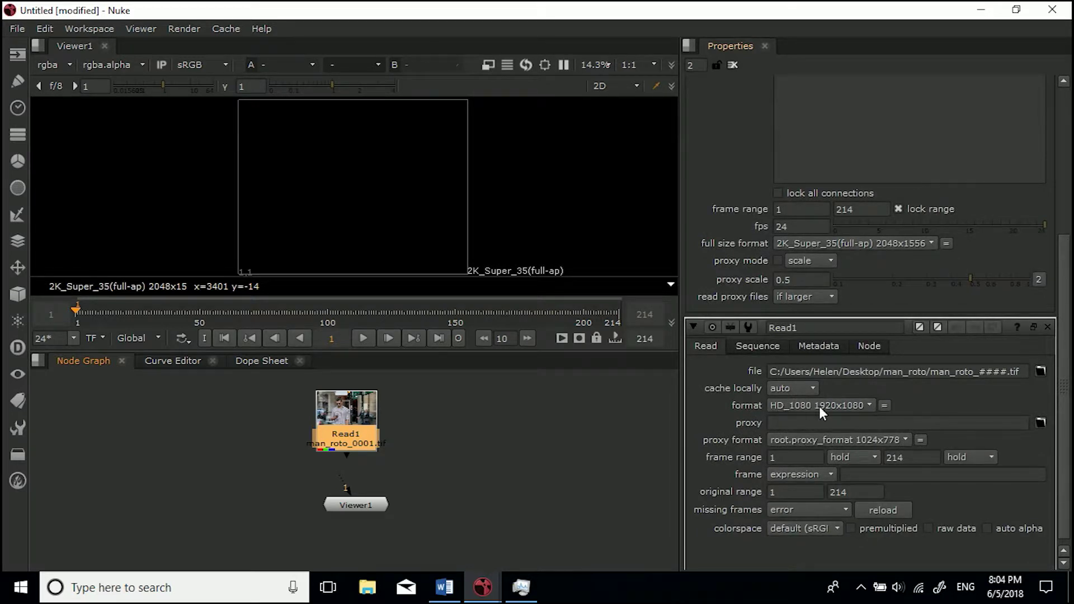
pyautogui.click(850, 245)
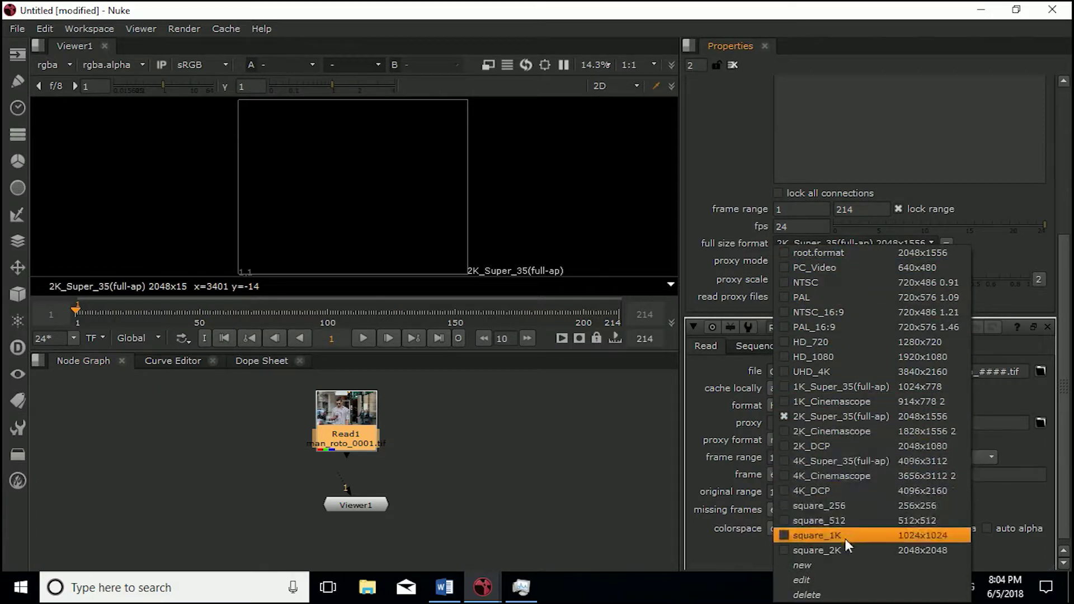
pyautogui.click(838, 360)
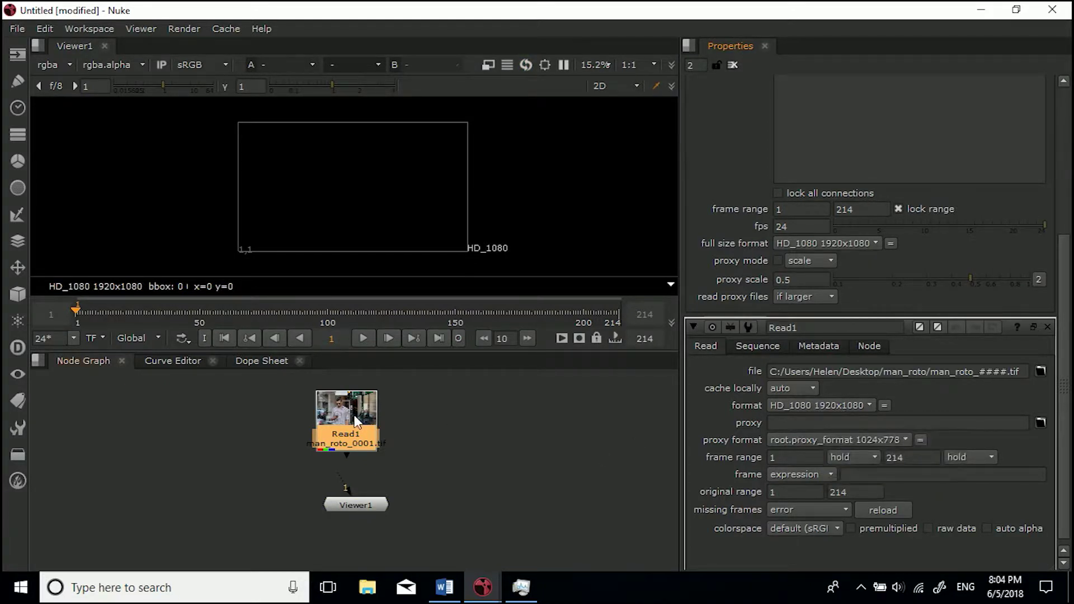
pyautogui.moveTo(348, 454); pyautogui.dragTo(422, 448)
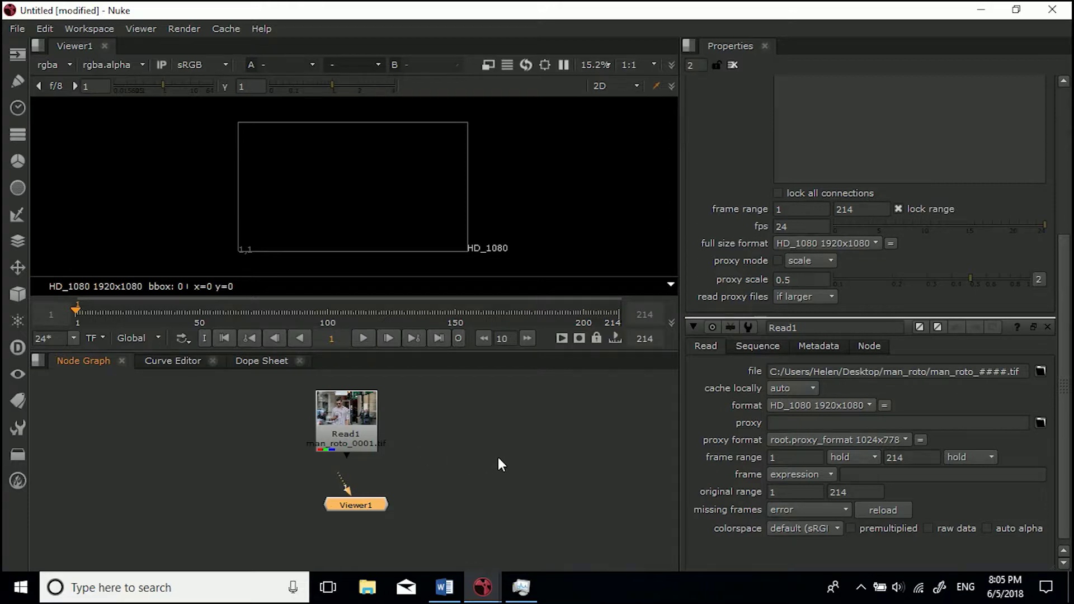
pyautogui.click(806, 408)
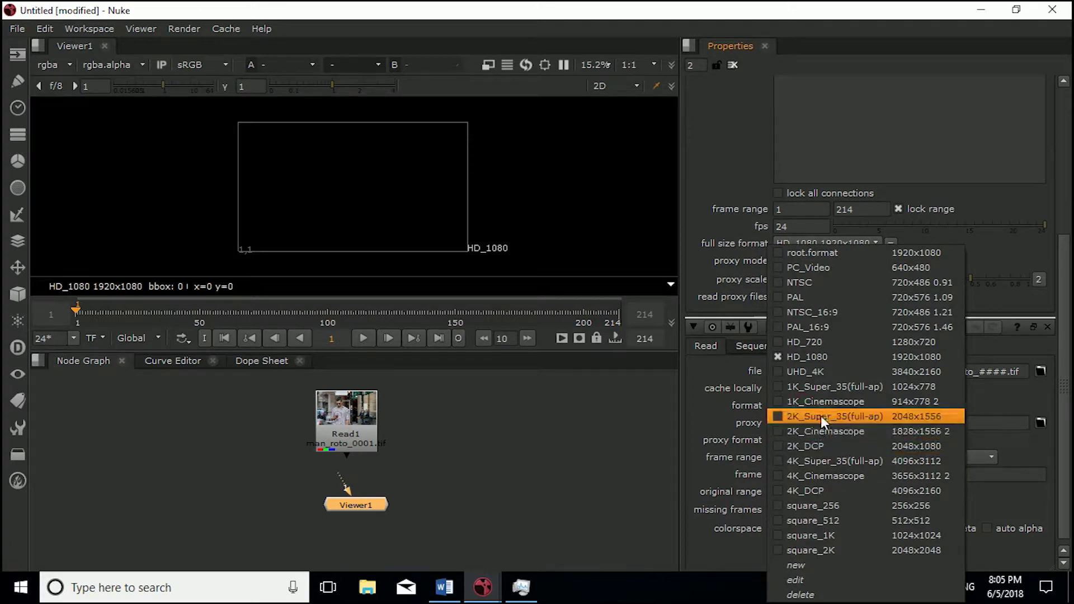
pyautogui.click(619, 458)
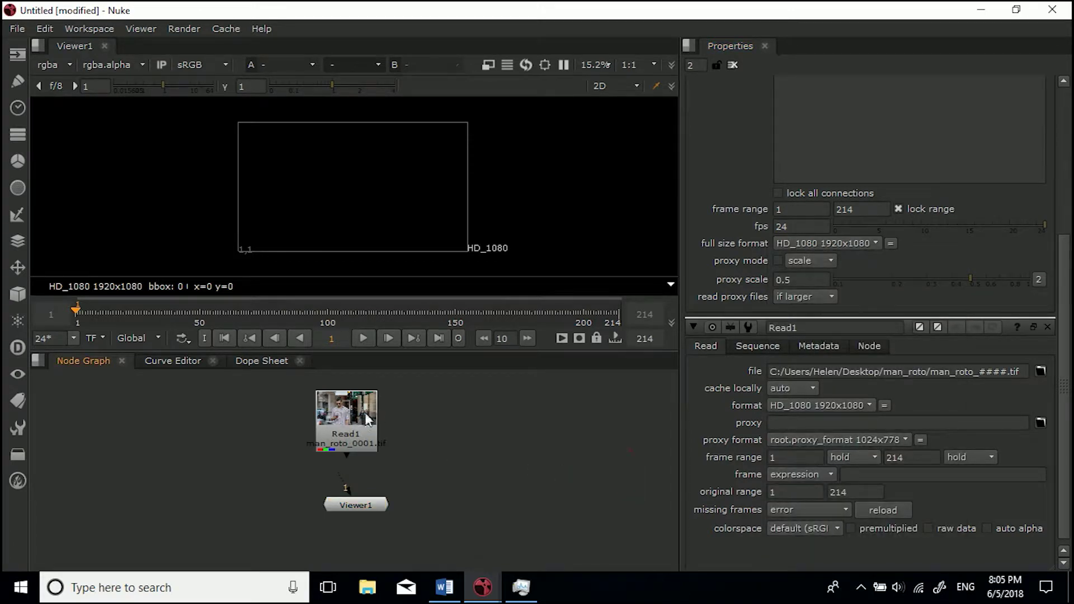
# Step: View Read1 in the viewer and reopen the project settings
pyautogui.click(363, 415)
pyautogui.press('1')
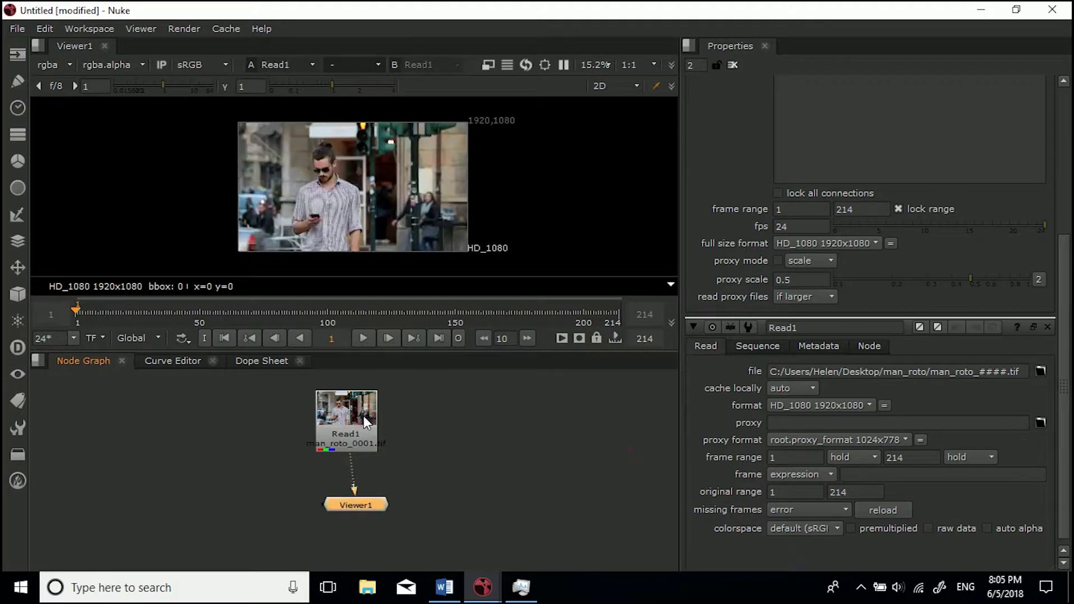
pyautogui.press('s')
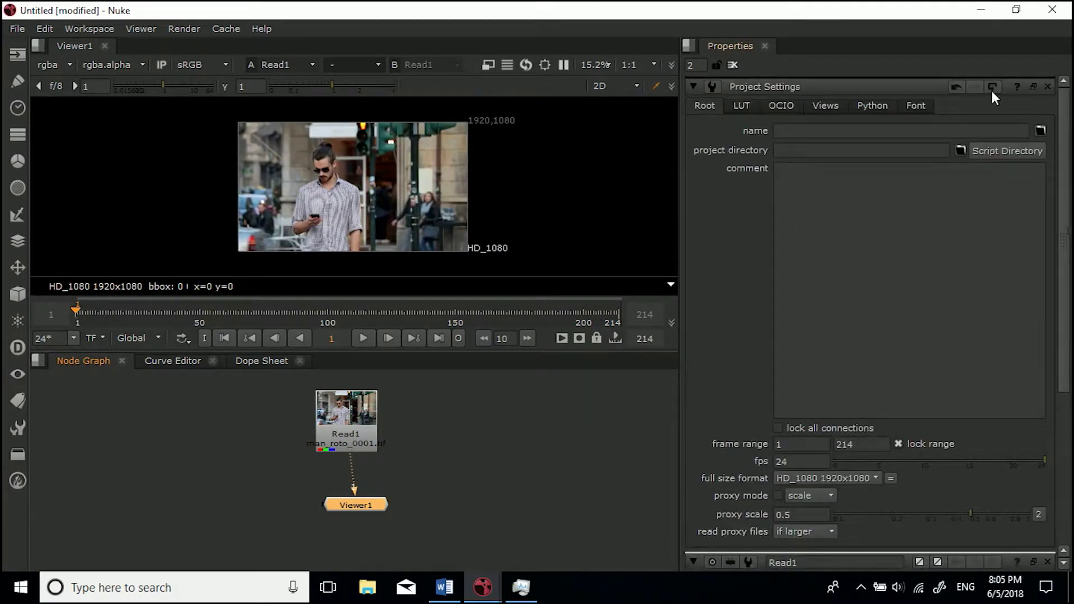
# Step: Insert a Grade node between Read1 and Viewer1 and lower its lift to -0.21
pyautogui.click(1048, 86)
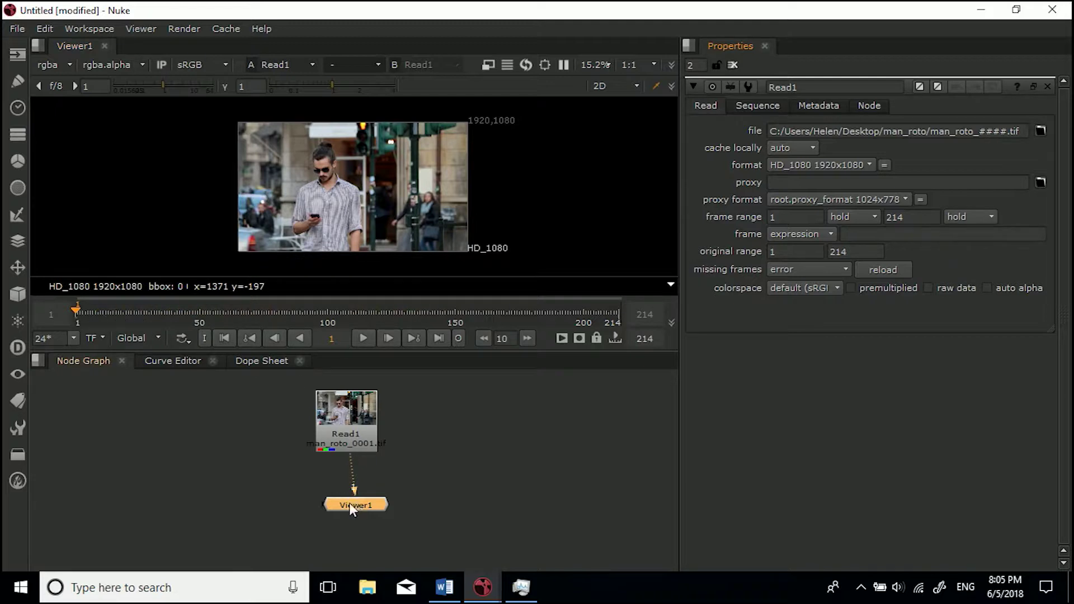
pyautogui.click(289, 485)
pyautogui.press('g')
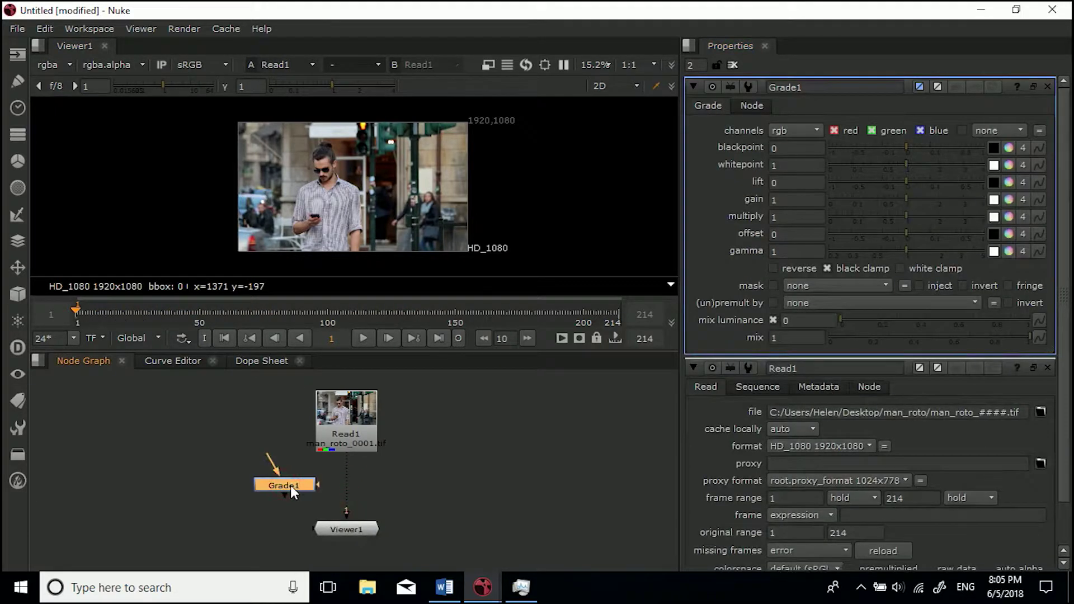
pyautogui.moveTo(290, 485); pyautogui.dragTo(344, 480)
pyautogui.moveTo(928, 176)
pyautogui.mouseDown()
pyautogui.moveTo(968, 174)
pyautogui.moveTo(838, 193)
pyautogui.moveTo(869, 194)
pyautogui.moveTo(916, 160)
pyautogui.mouseUp()
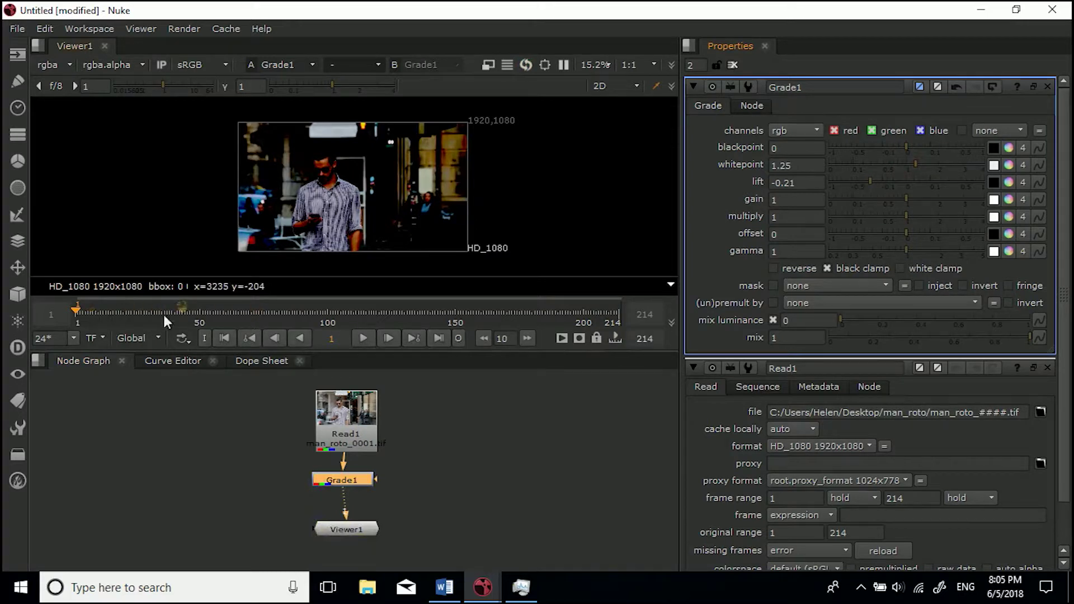
pyautogui.moveTo(341, 480); pyautogui.dragTo(348, 479)
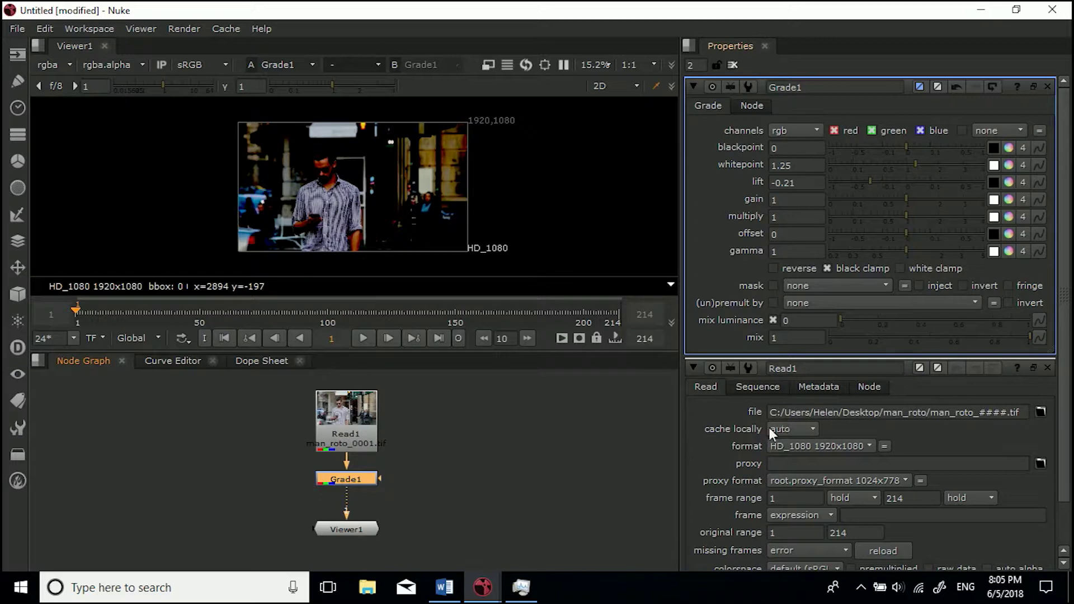
# Step: Delete the Grade1 node so Read1 feeds the viewer directly
pyautogui.click(1046, 86)
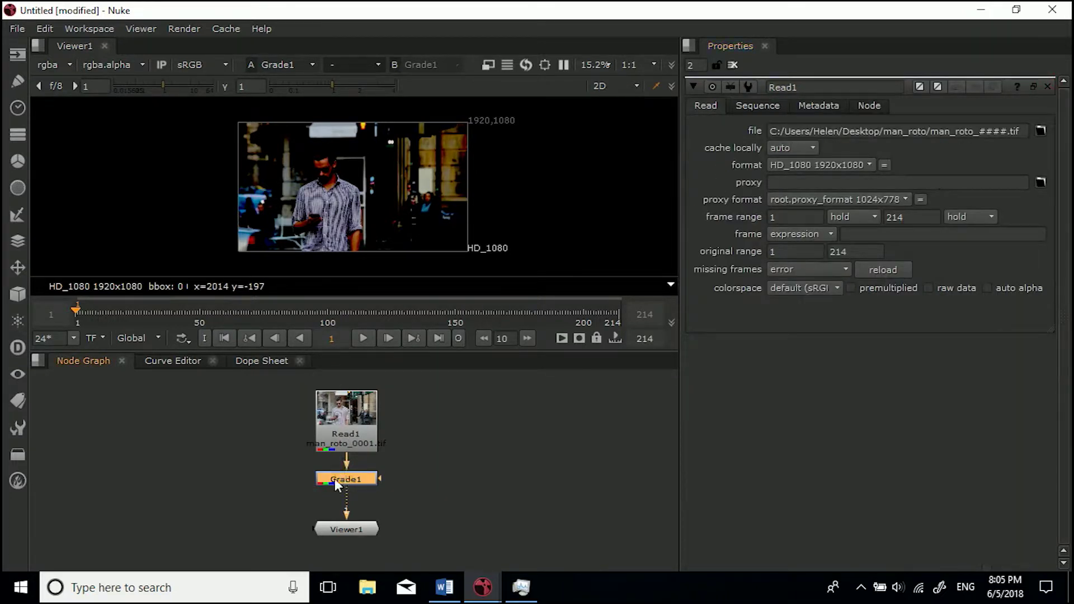
pyautogui.press('Delete')
pyautogui.click(795, 149)
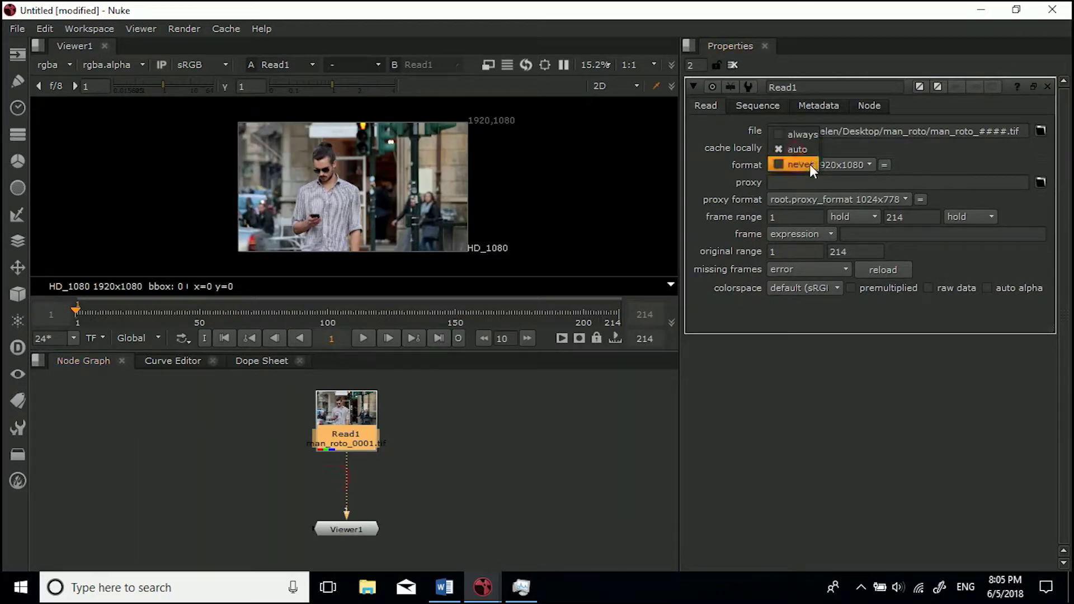
# Step: Keep Read1's cache locally option set to auto
pyautogui.click(696, 167)
pyautogui.click(779, 148)
pyautogui.click(775, 150)
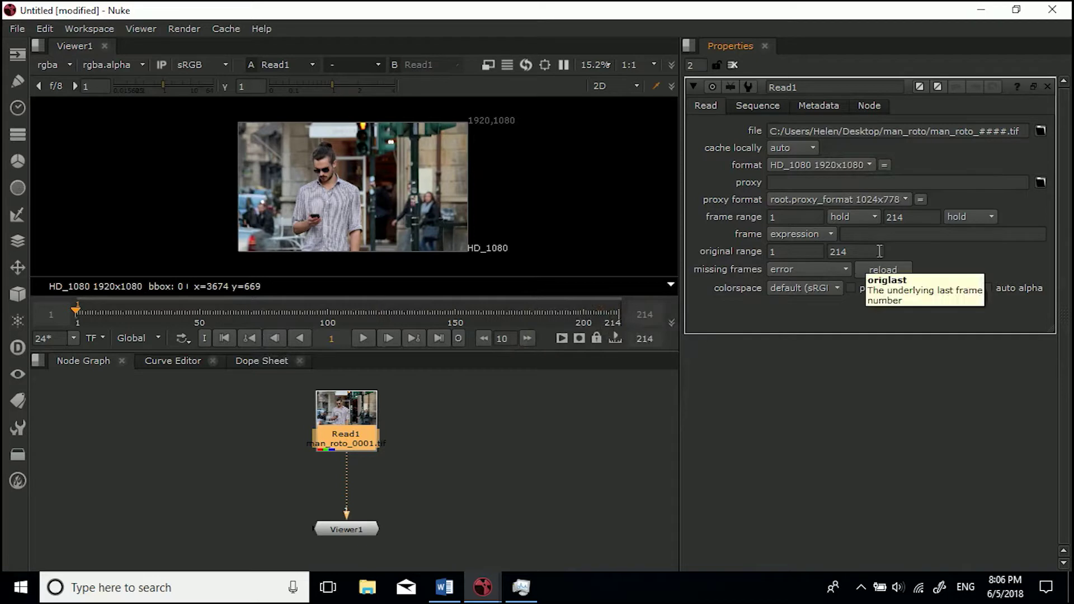
# Step: Try 100 as Read1's first frame, then reset it to 1
pyautogui.click(794, 217)
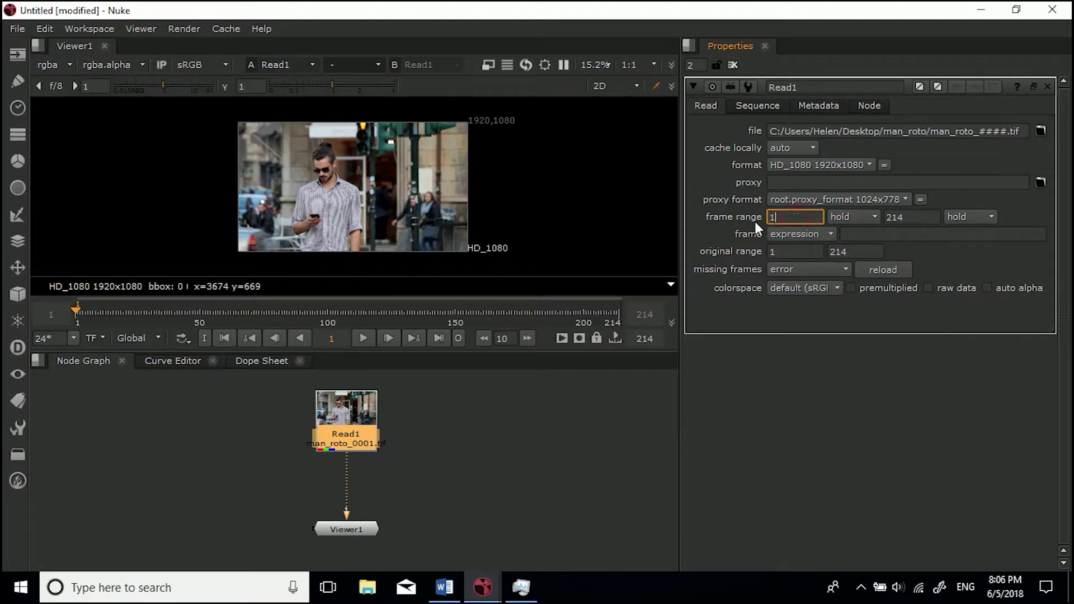
pyautogui.press('Return')
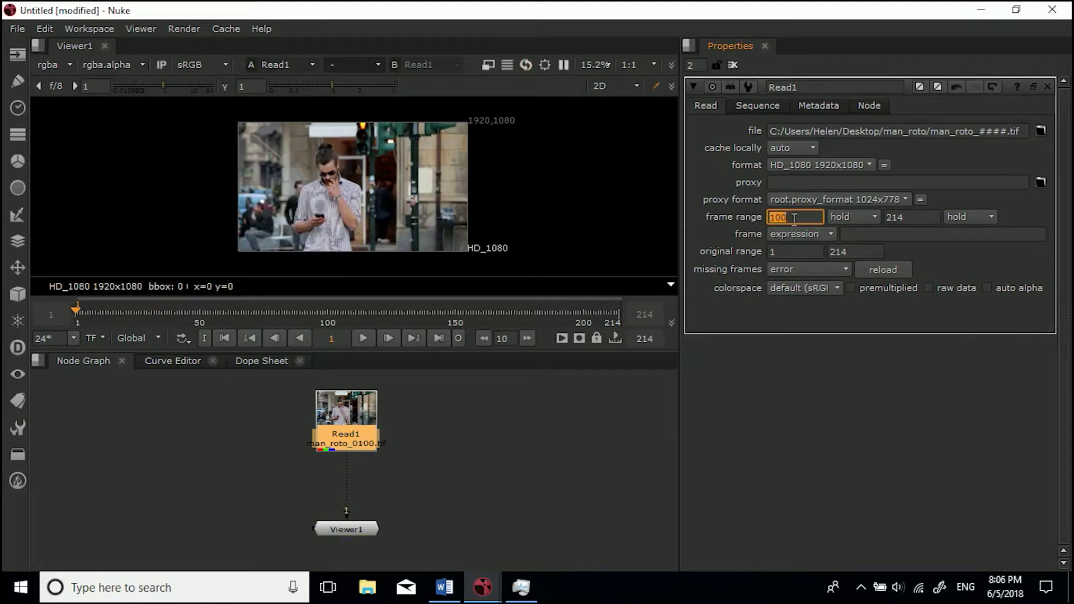
pyautogui.write('1')
pyautogui.click(463, 424)
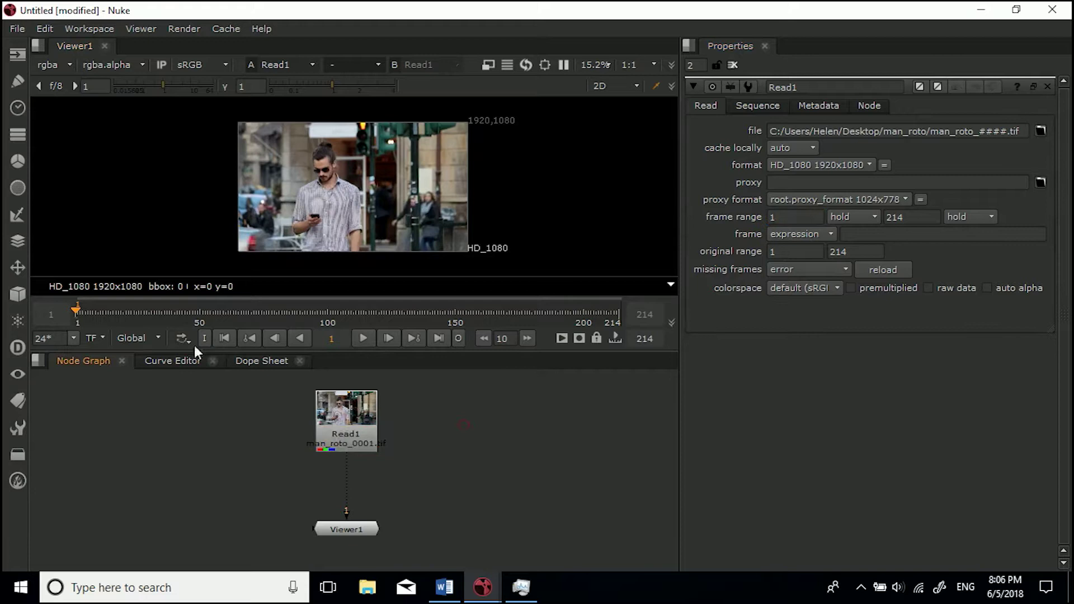
# Step: Set in/out points at frames 24 and 133, then clear them
pyautogui.click(133, 310)
pyautogui.press('i')
pyautogui.click(413, 306)
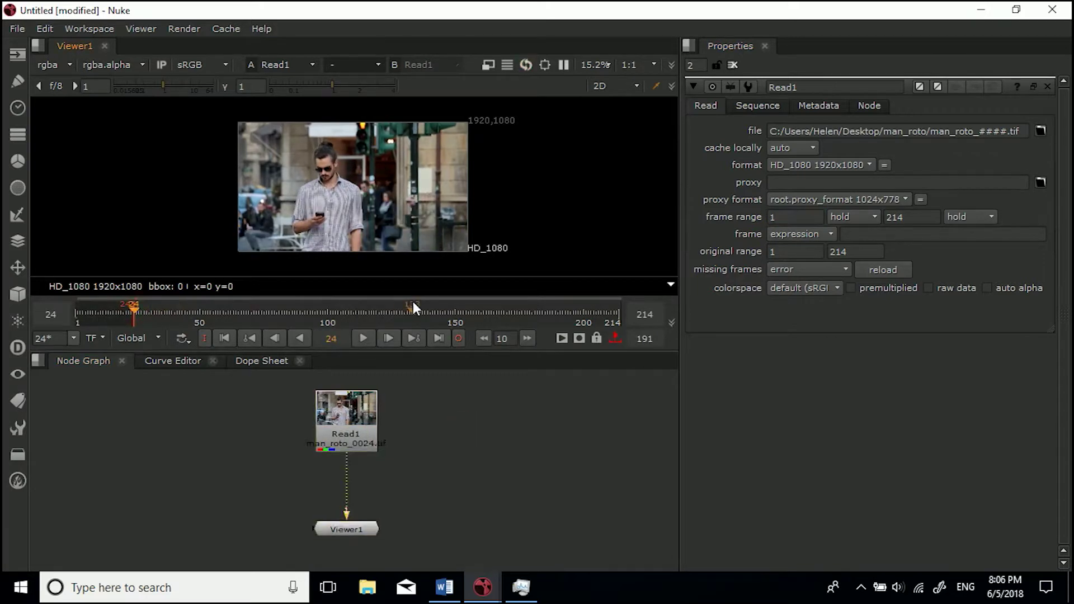
pyautogui.press('o')
pyautogui.moveTo(294, 307)
pyautogui.mouseDown()
pyautogui.moveTo(143, 317)
pyautogui.moveTo(377, 317)
pyautogui.moveTo(180, 320)
pyautogui.mouseUp()
pyautogui.click(376, 375)
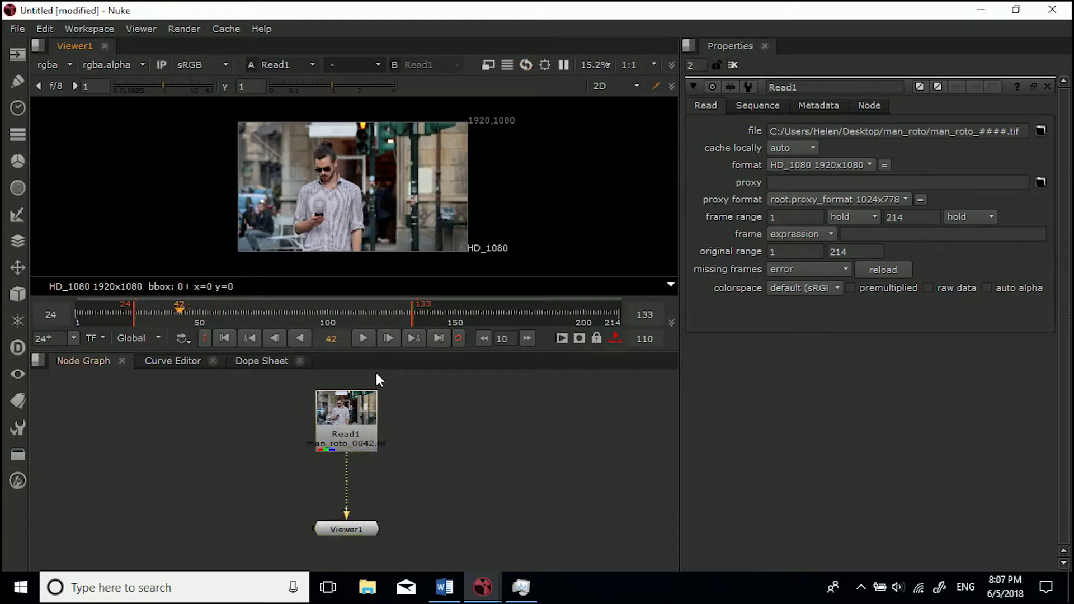
pyautogui.click(614, 339)
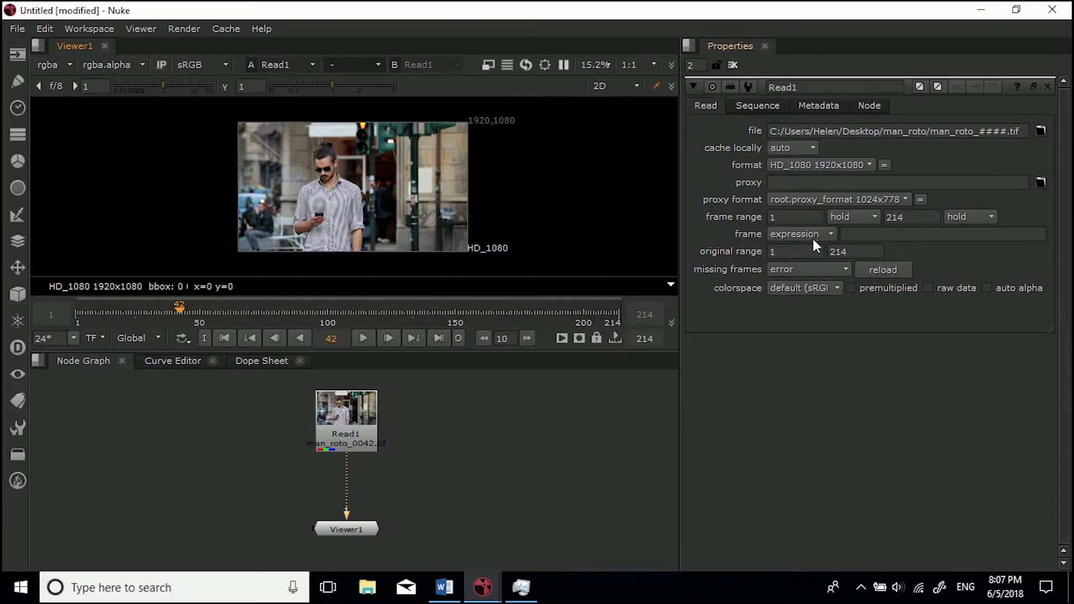
pyautogui.click(790, 285)
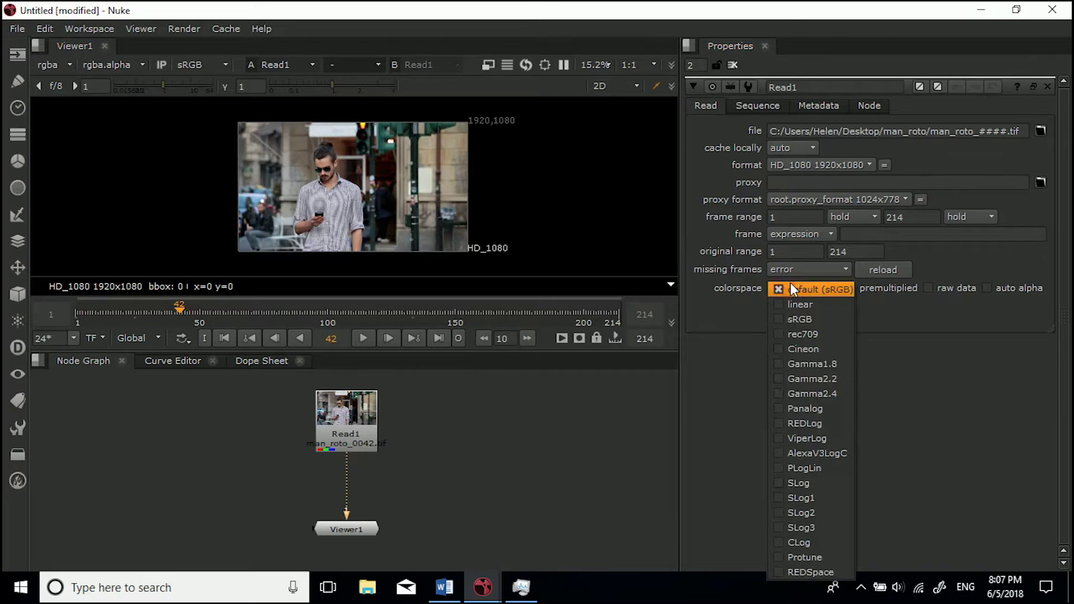
pyautogui.click(791, 452)
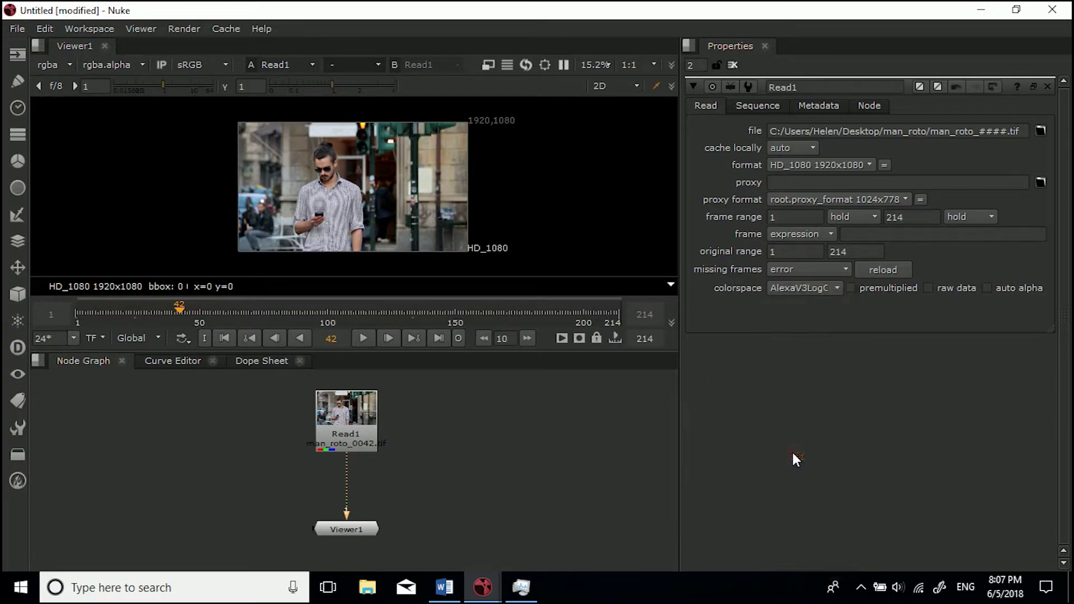
pyautogui.click(790, 286)
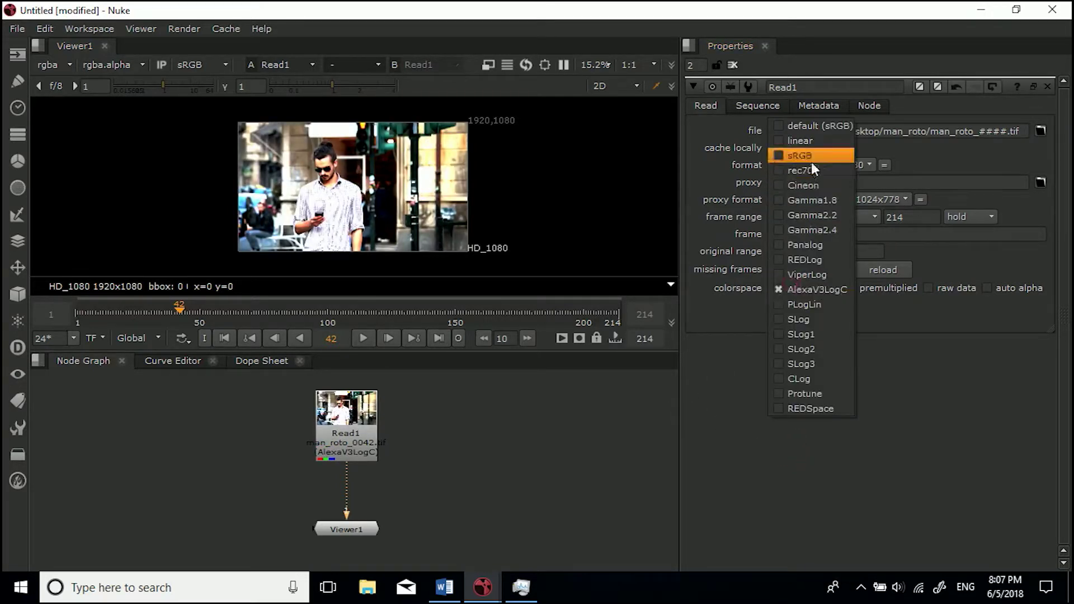
pyautogui.click(814, 131)
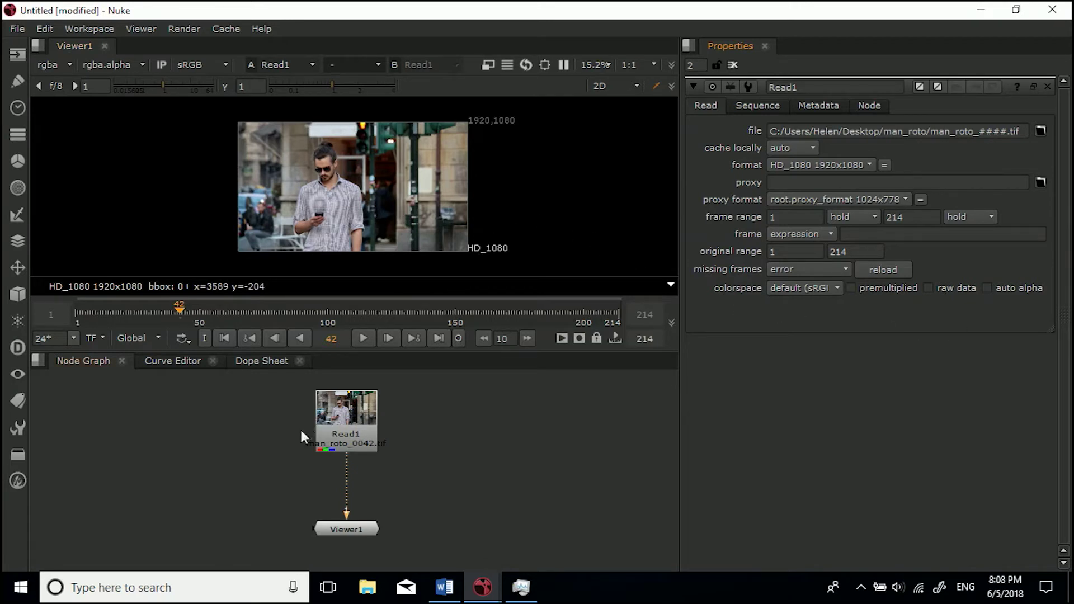
# Step: Enable auto alpha on Read1, checking the alpha channel while toggling it off and on
pyautogui.click(989, 287)
pyautogui.press('a')
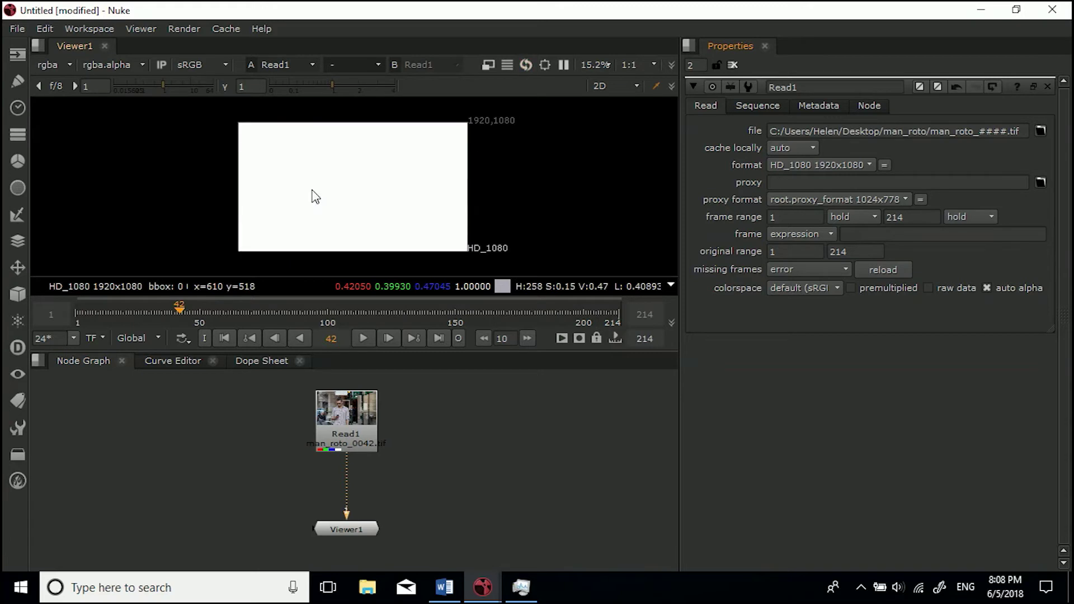
pyautogui.click(996, 288)
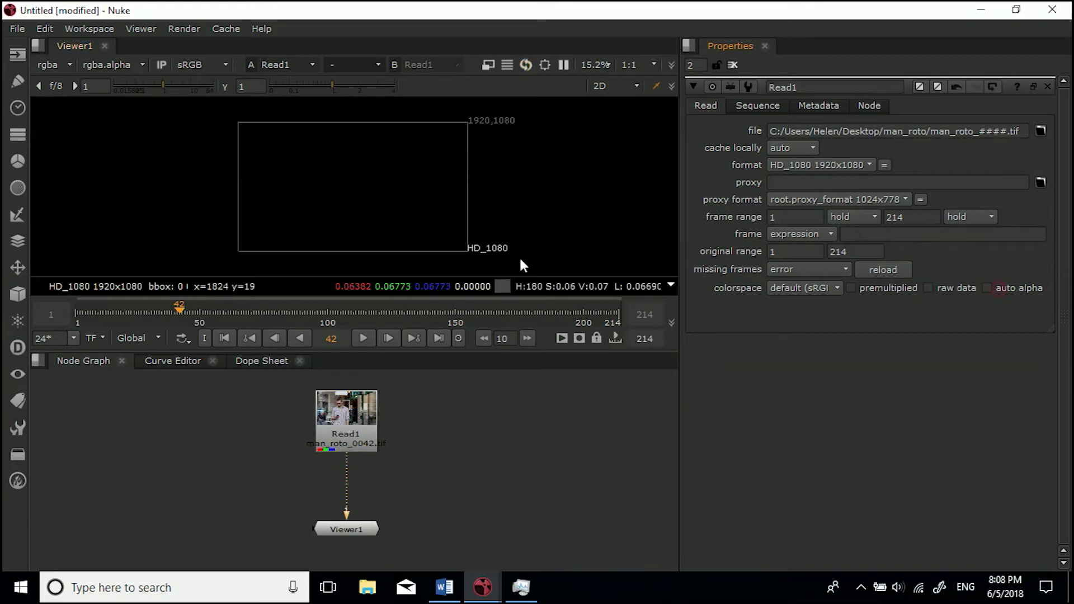
pyautogui.click(987, 288)
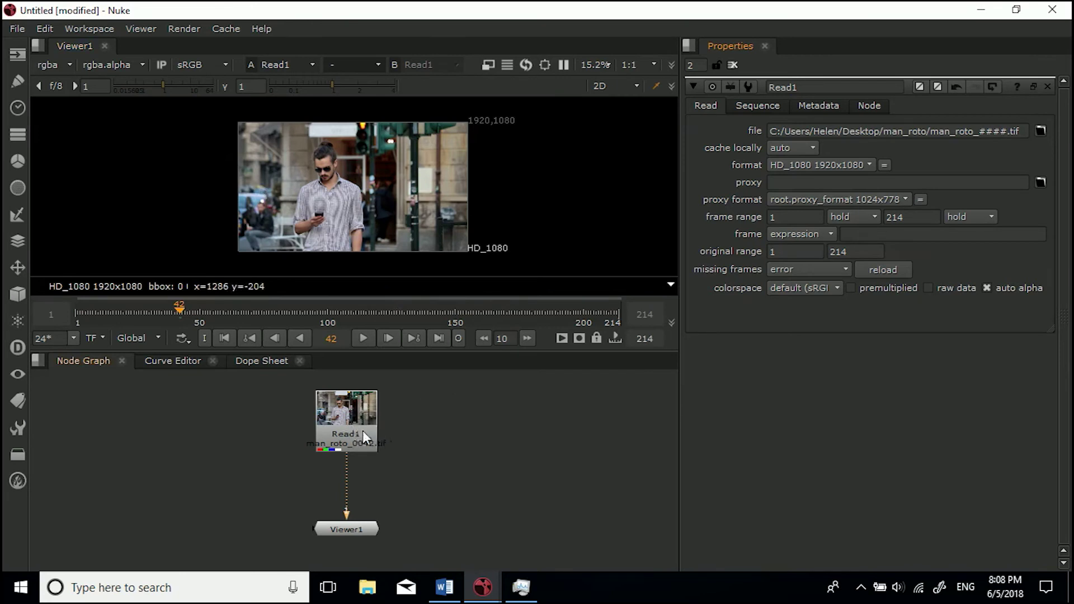
# Step: Play the footage to frame 52, then review Read1's Sequence, Metadata and Node tabs
pyautogui.click(365, 338)
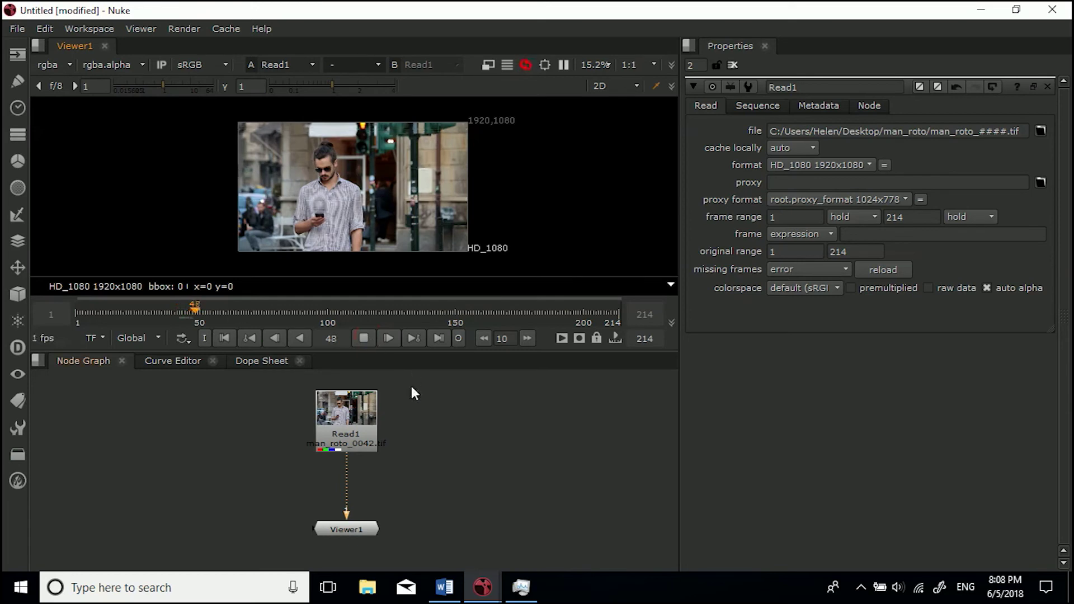
pyautogui.click(362, 338)
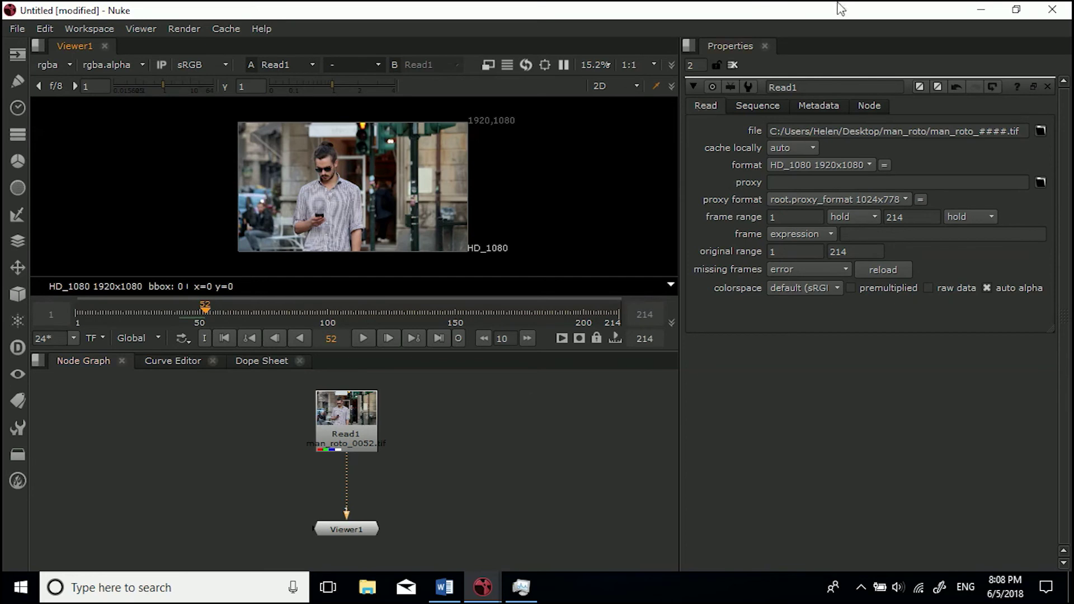
pyautogui.click(758, 106)
pyautogui.click(817, 105)
pyautogui.click(870, 107)
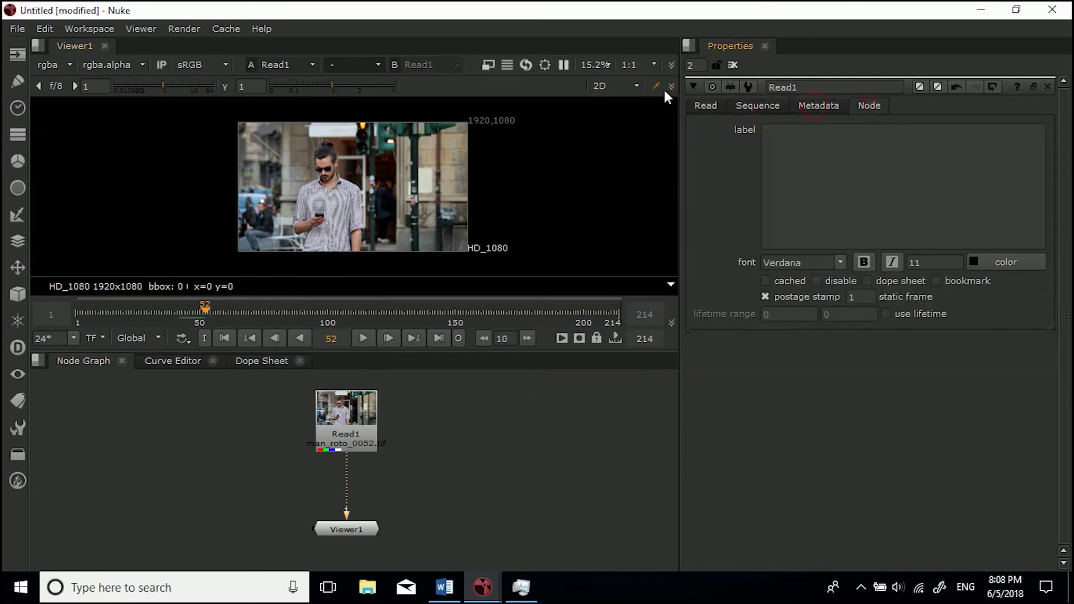
pyautogui.click(710, 107)
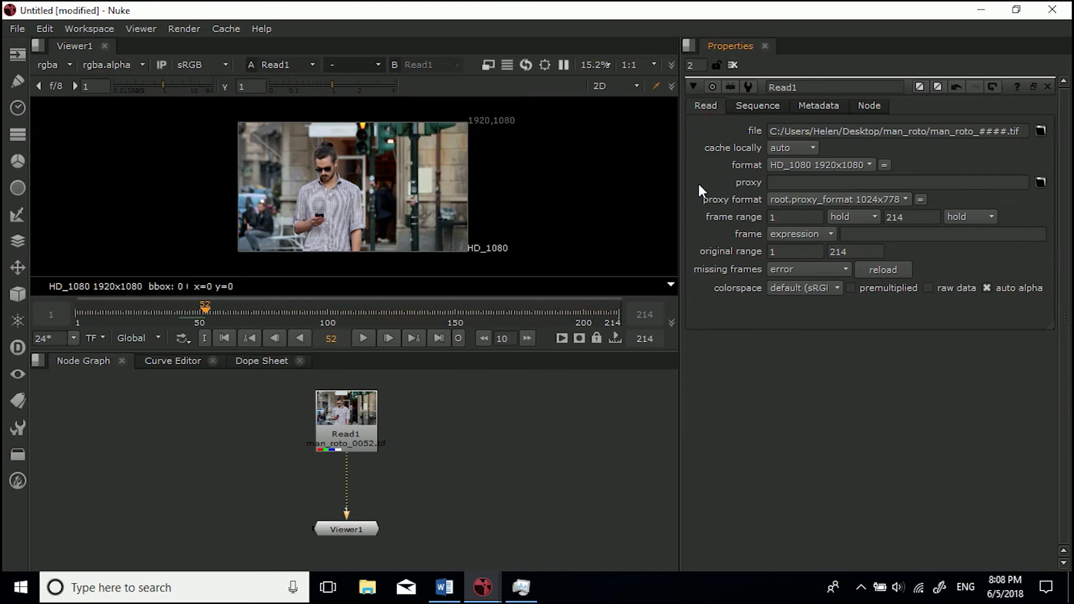